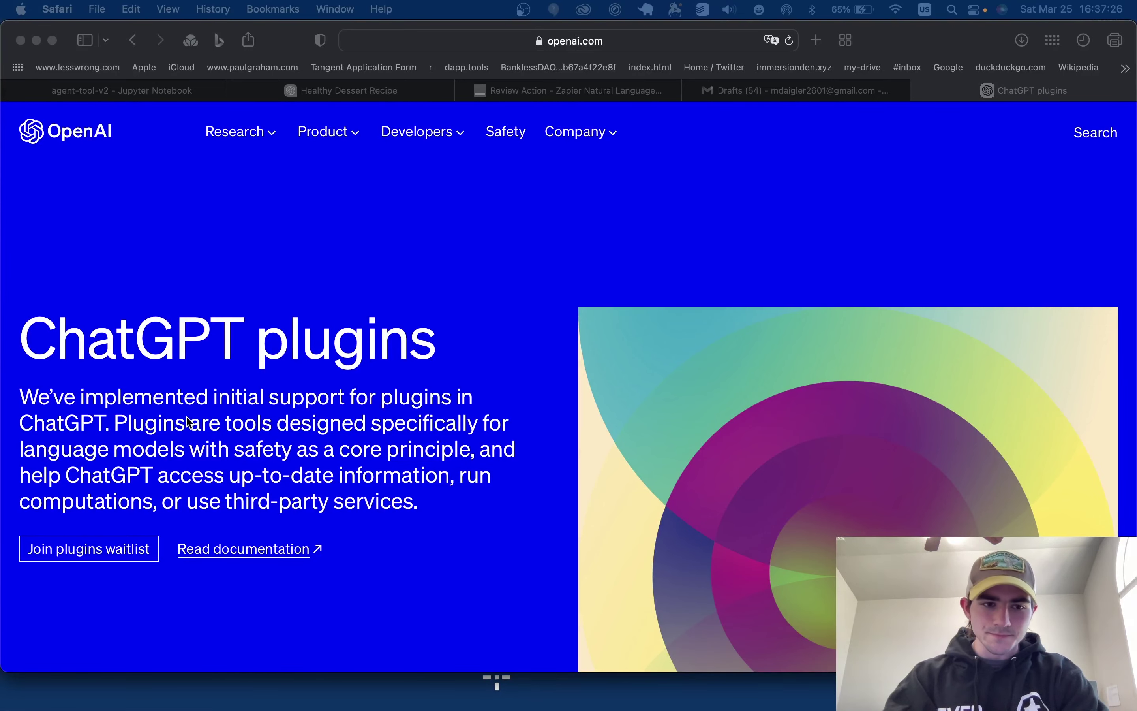
# - Open the ChatGPT plugins waitlist signup page from the OpenAI site
pyautogui.scroll(-5, 205, 428)
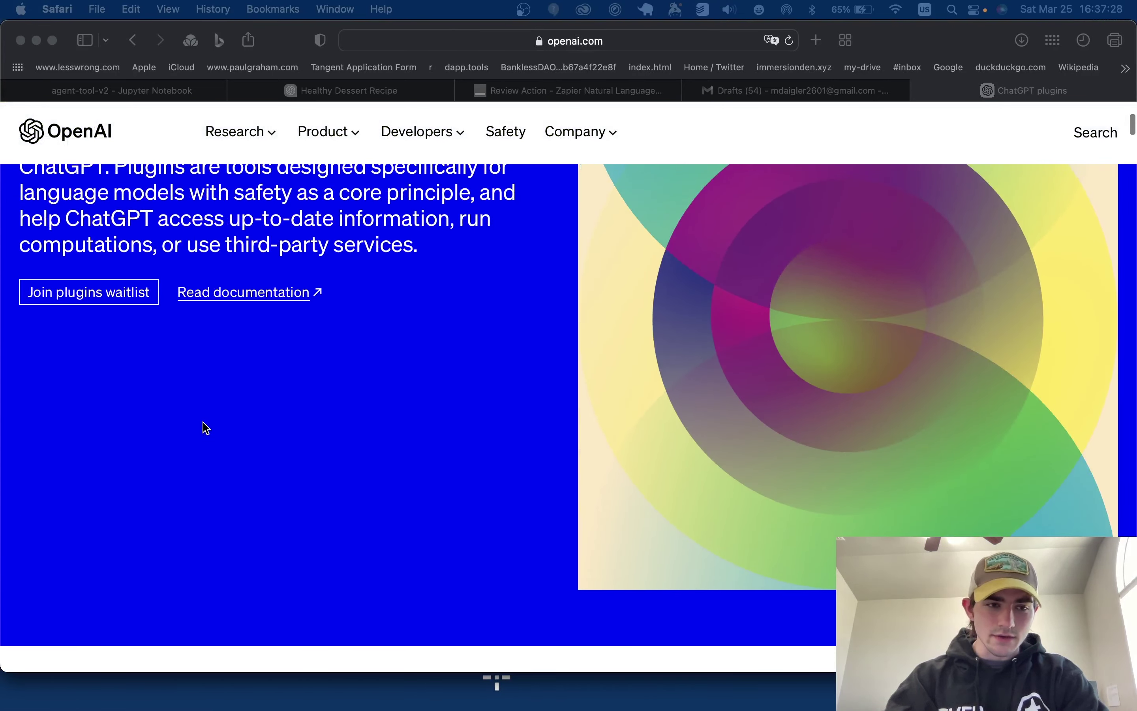
pyautogui.scroll(5, 206, 428)
pyautogui.click(104, 550)
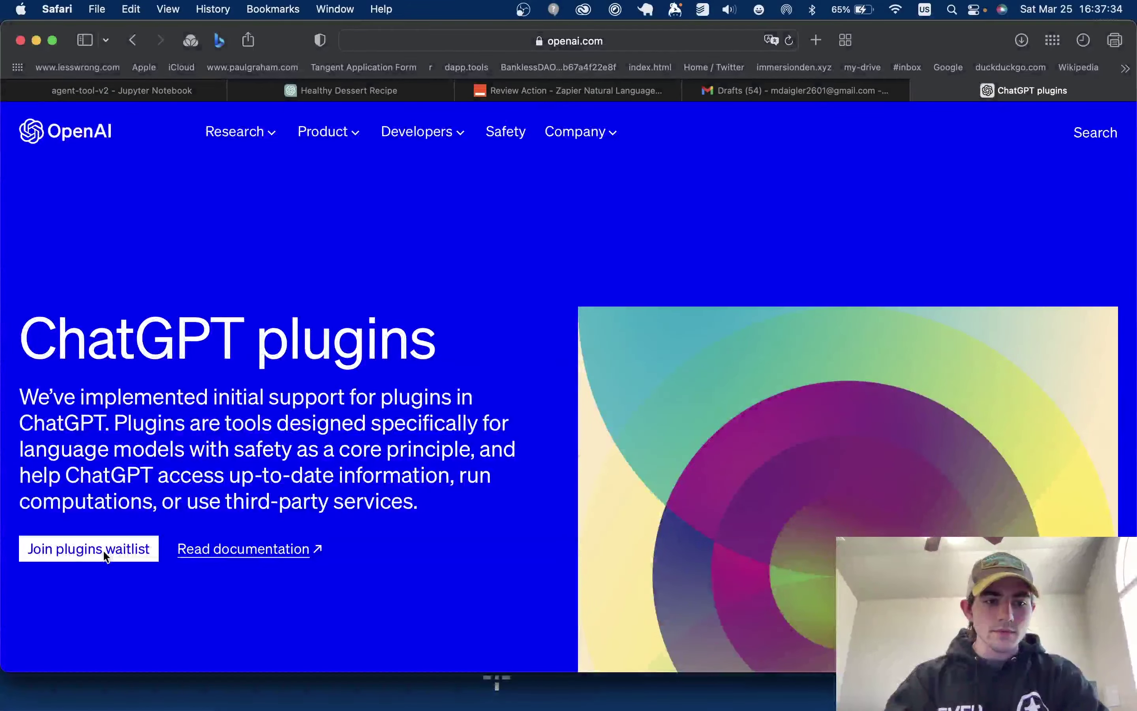
# - Look over the waitlist form, then switch back to the 'Healthy Dessert Recipe' chat tab
pyautogui.scroll(-6, 334, 388)
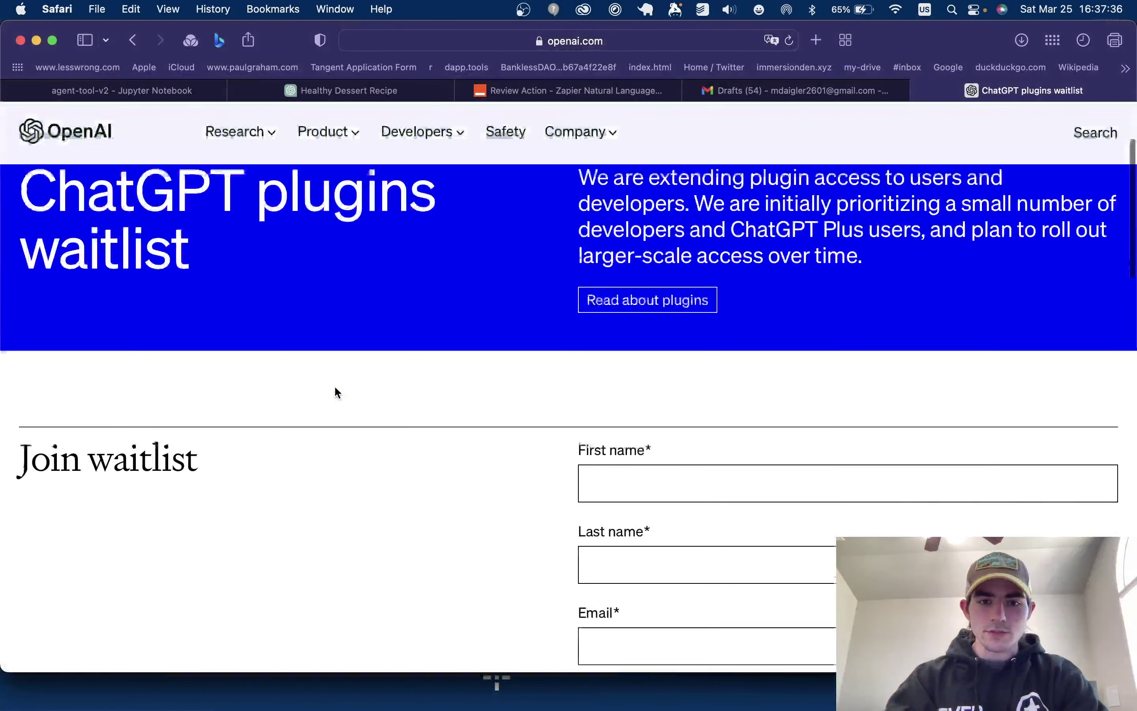
pyautogui.scroll(6, 334, 186)
pyautogui.click(349, 91)
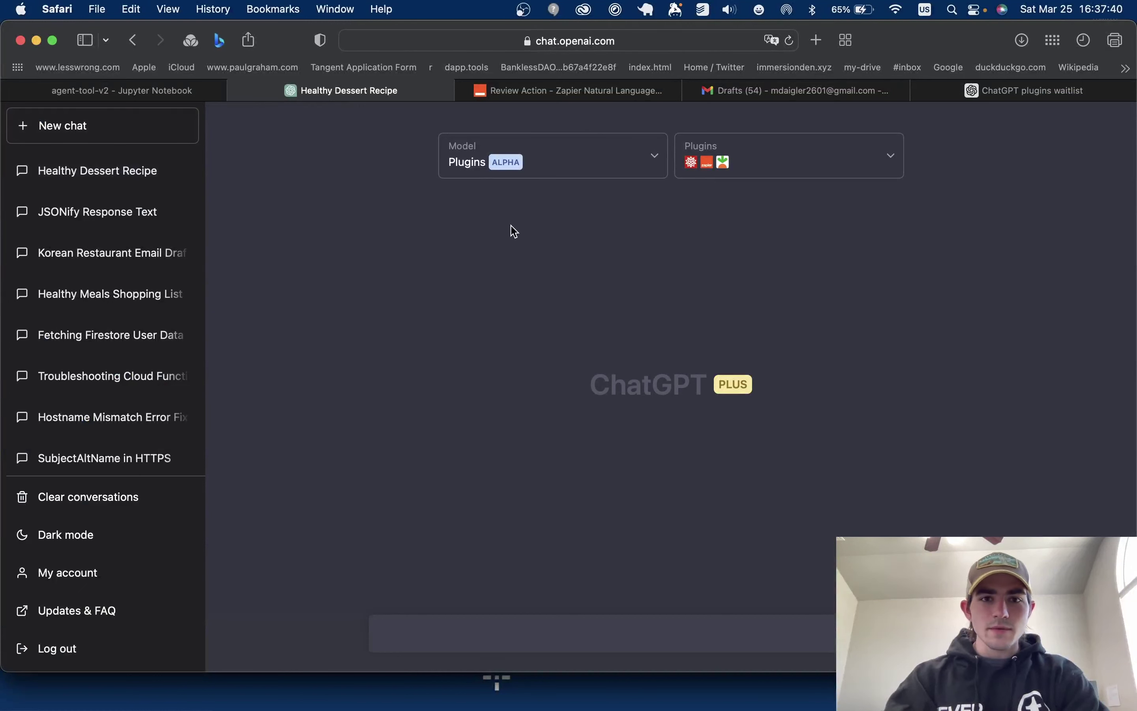
pyautogui.click(561, 634)
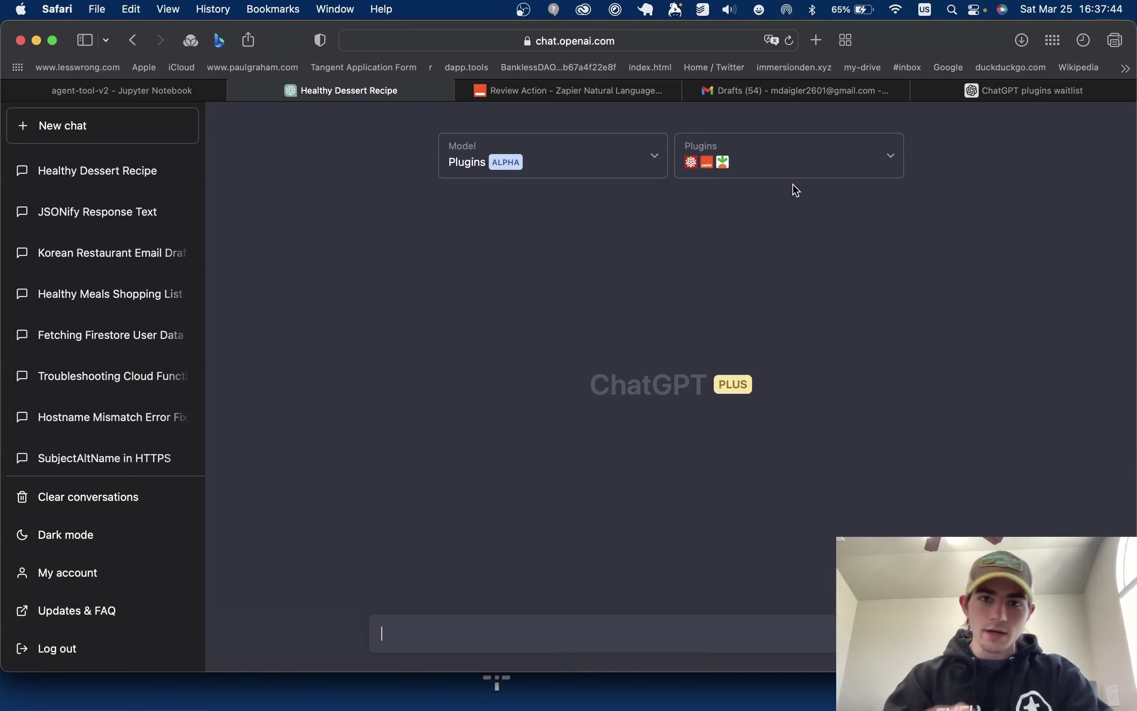
pyautogui.click(794, 174)
pyautogui.scroll(-3, 748, 345)
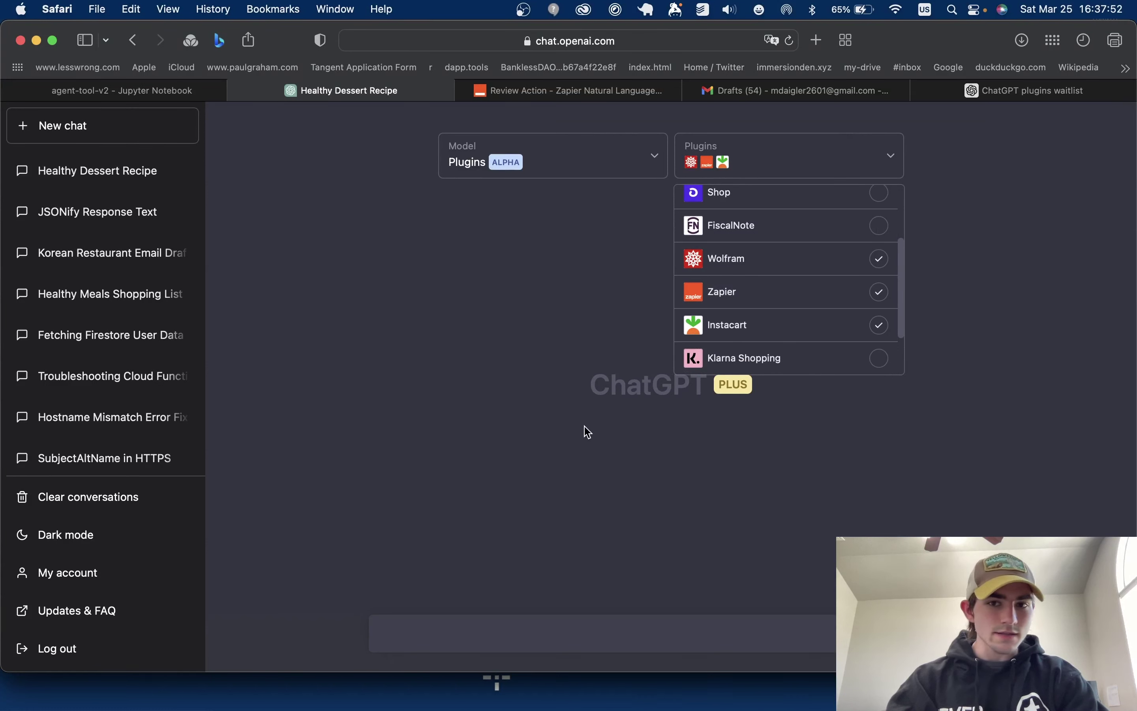
pyautogui.click(414, 628)
pyautogui.click(412, 627)
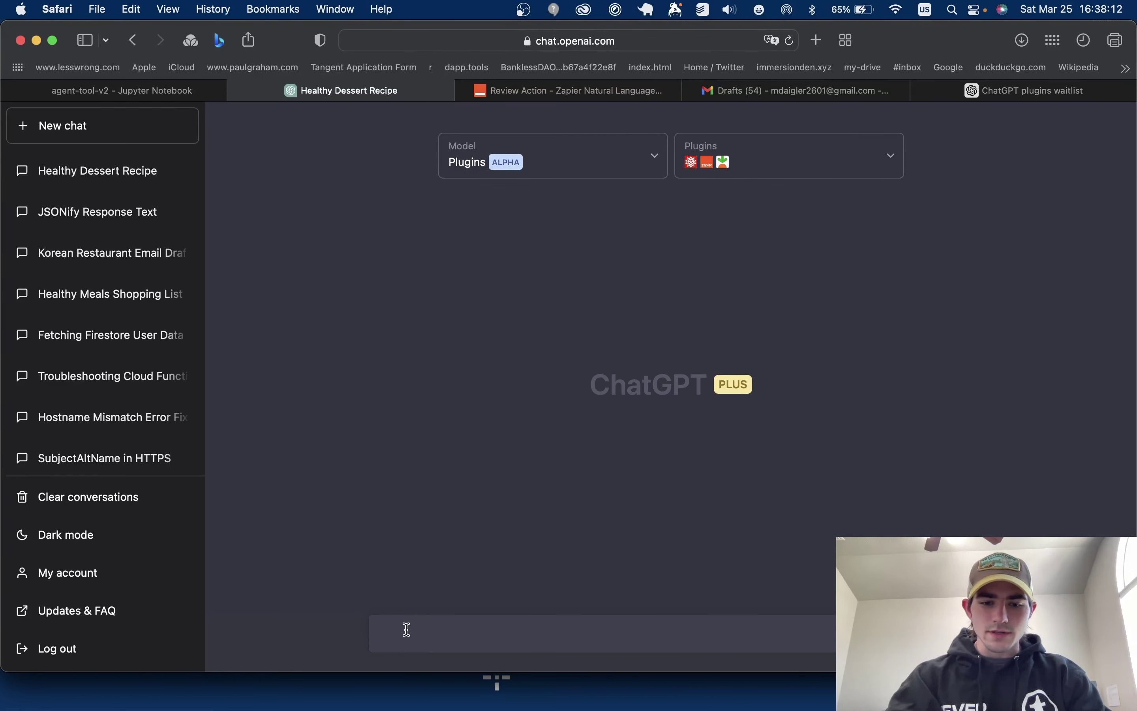
# - Send the prompt 'find me a healthy chicken recipe and calculate it's calories', asking for it to be emailed
pyautogui.write('find me')
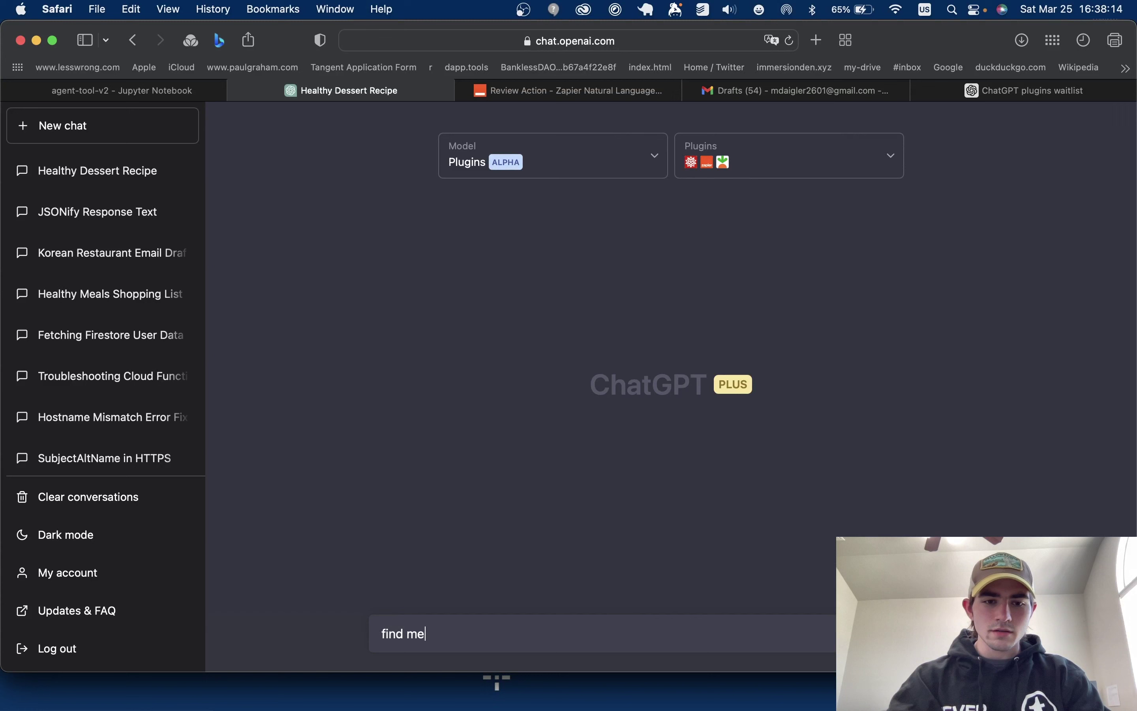
pyautogui.write(' a healthy')
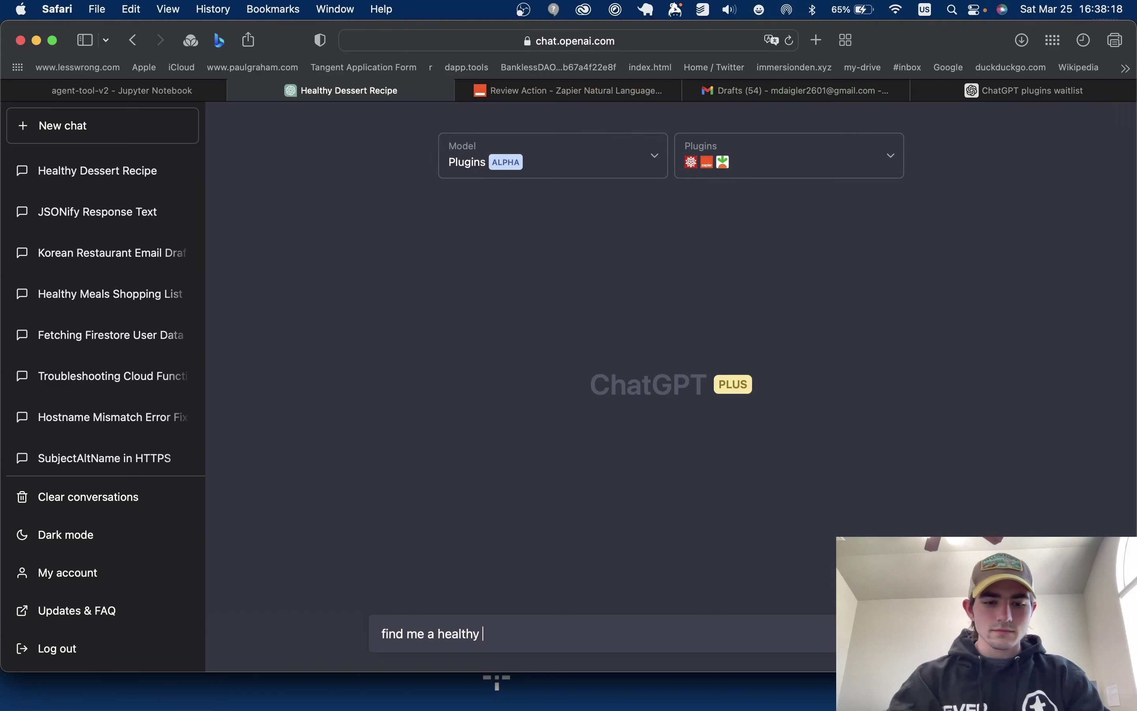
pyautogui.write(' chicken rec')
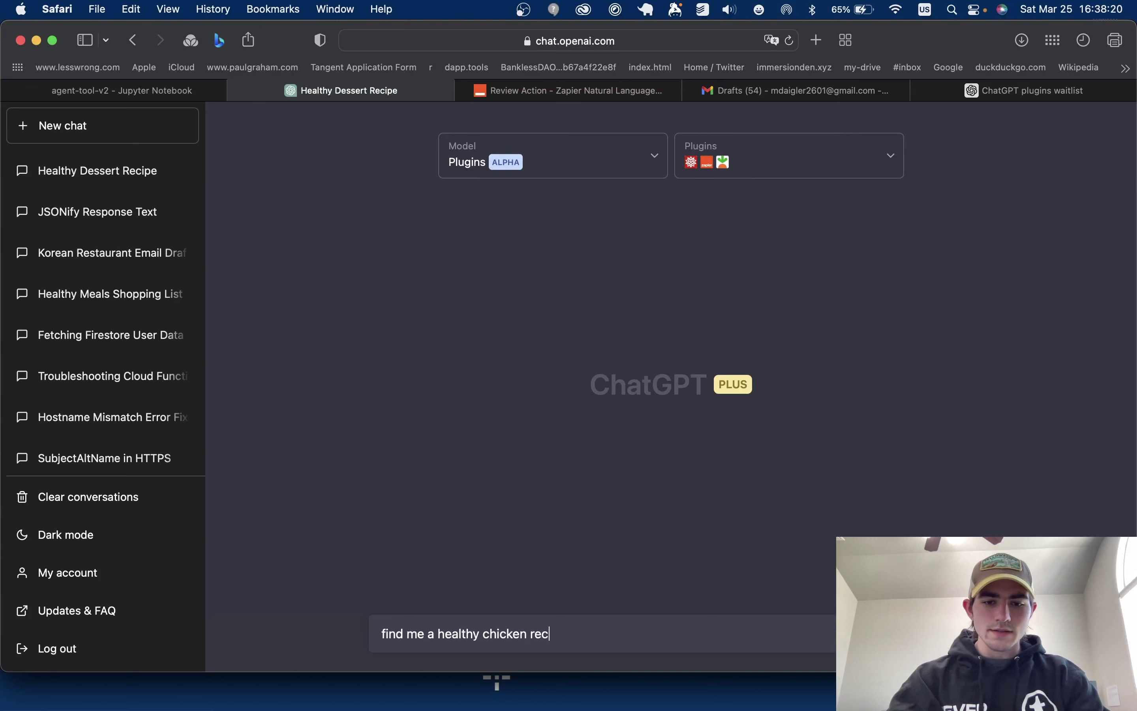
pyautogui.write('ipe an')
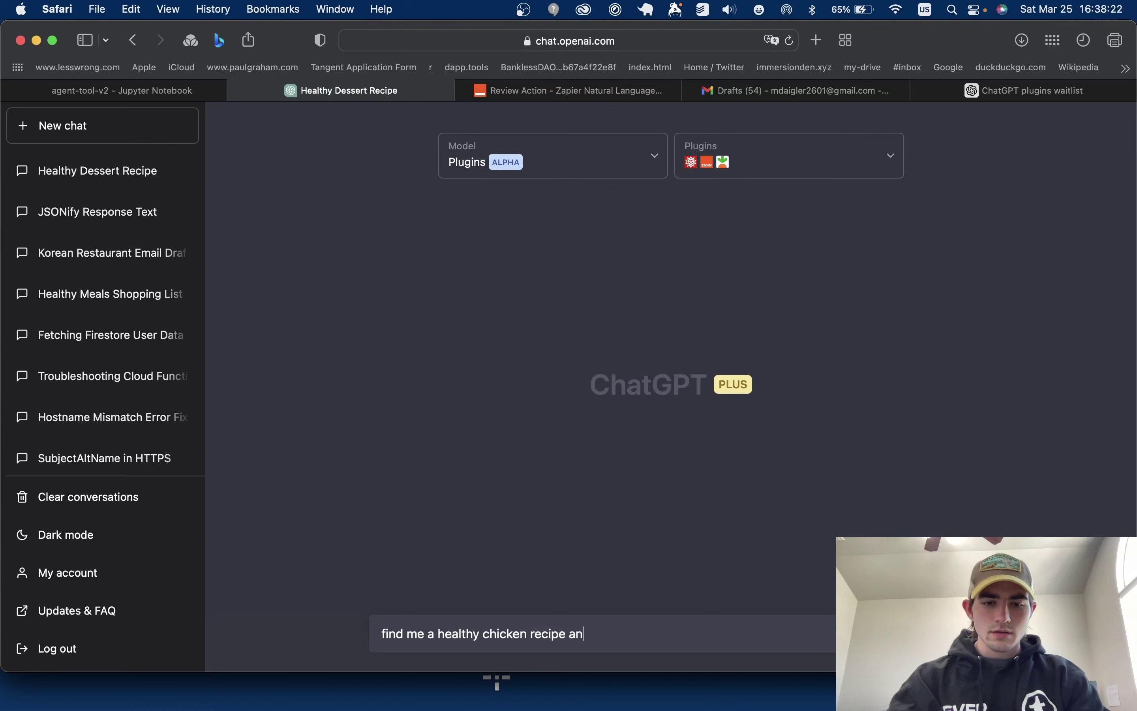
pyautogui.write("d calculate it's cal")
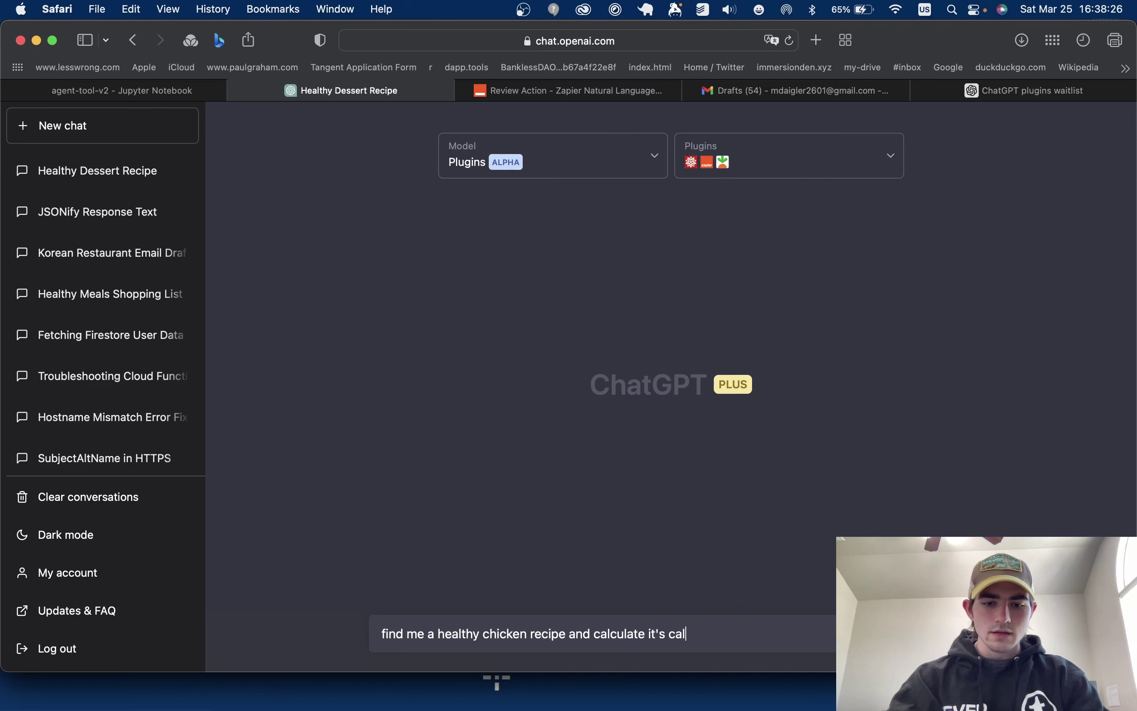
pyautogui.write('ories. then ')
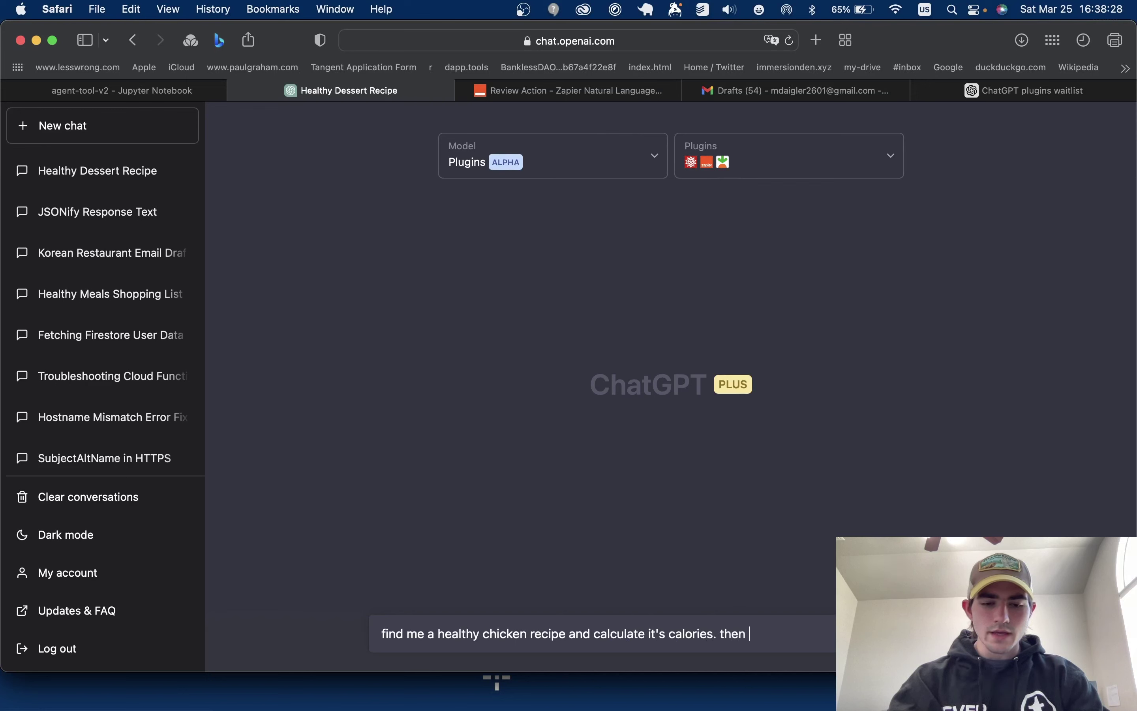
pyautogui.write('i want you t')
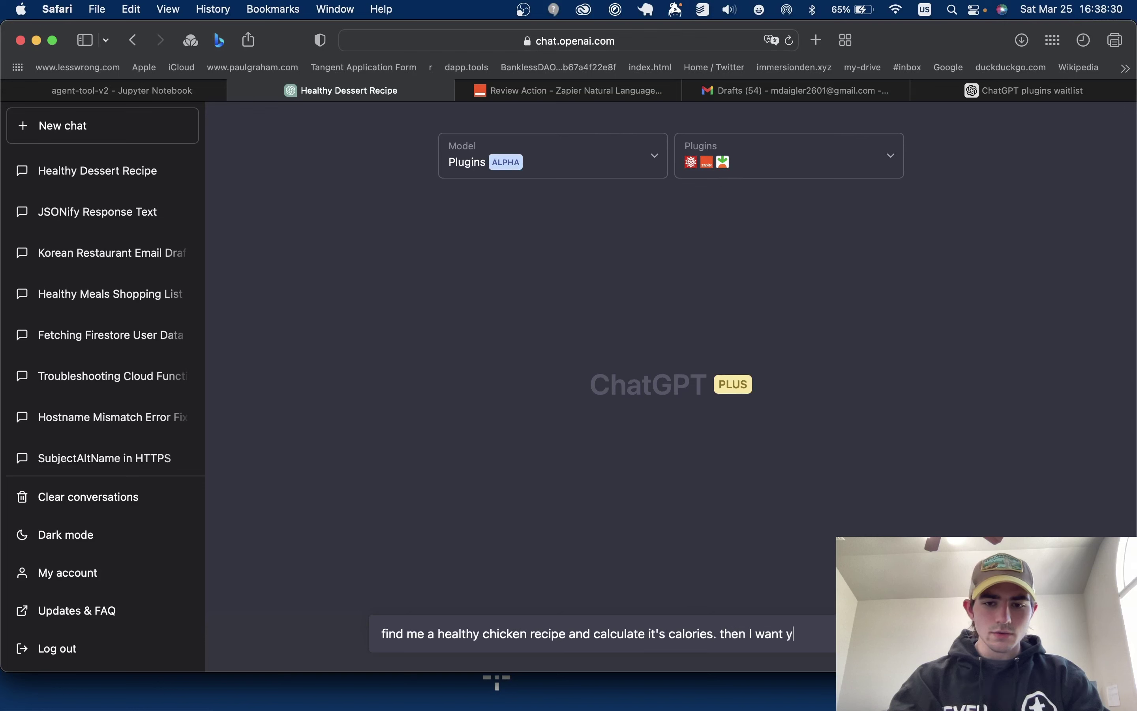
pyautogui.write('o se')
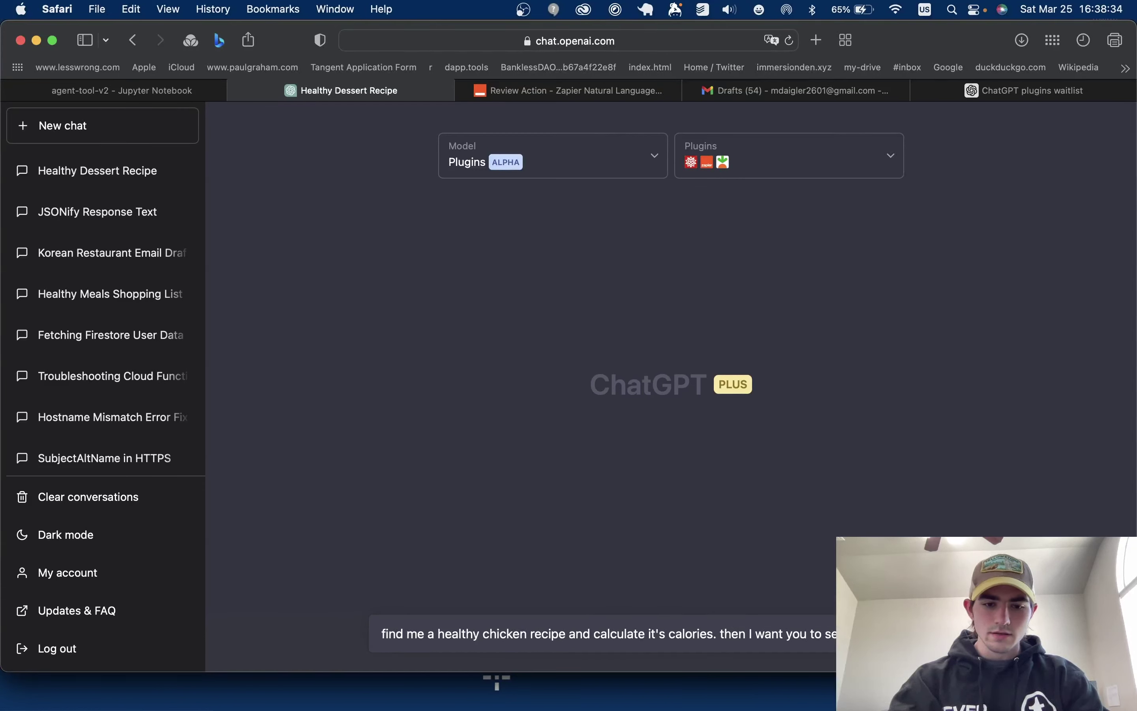
pyautogui.write('mail add')
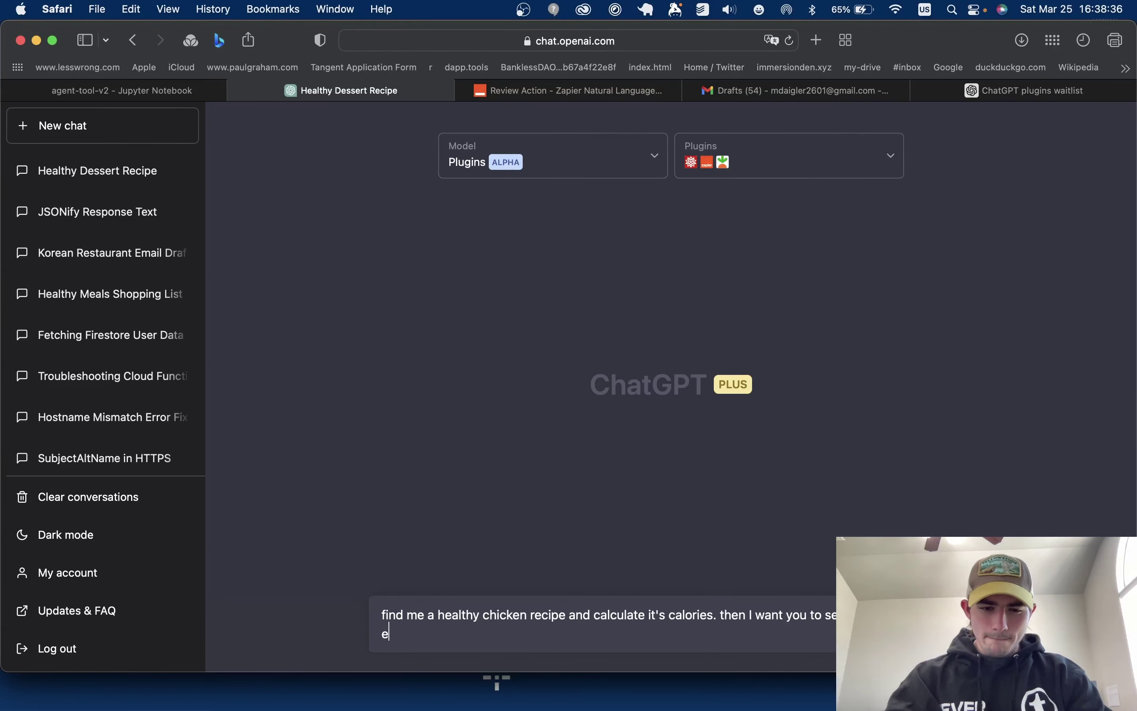
pyautogui.write('res')
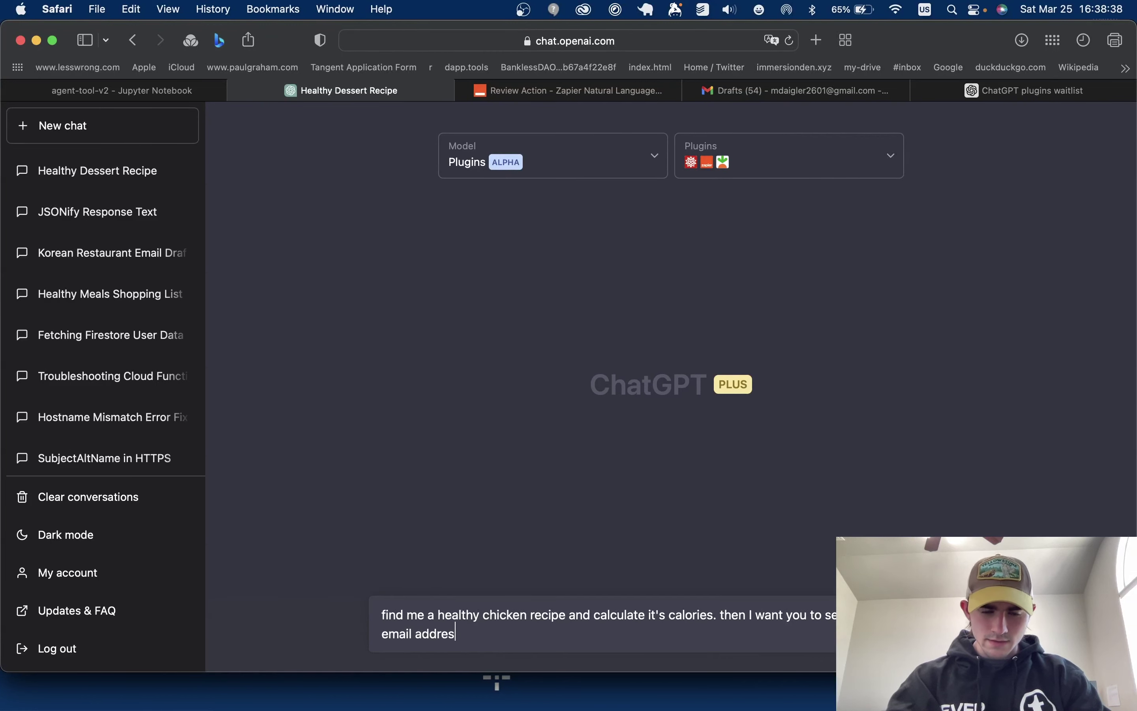
pyautogui.write('s')
pyautogui.press('Return')
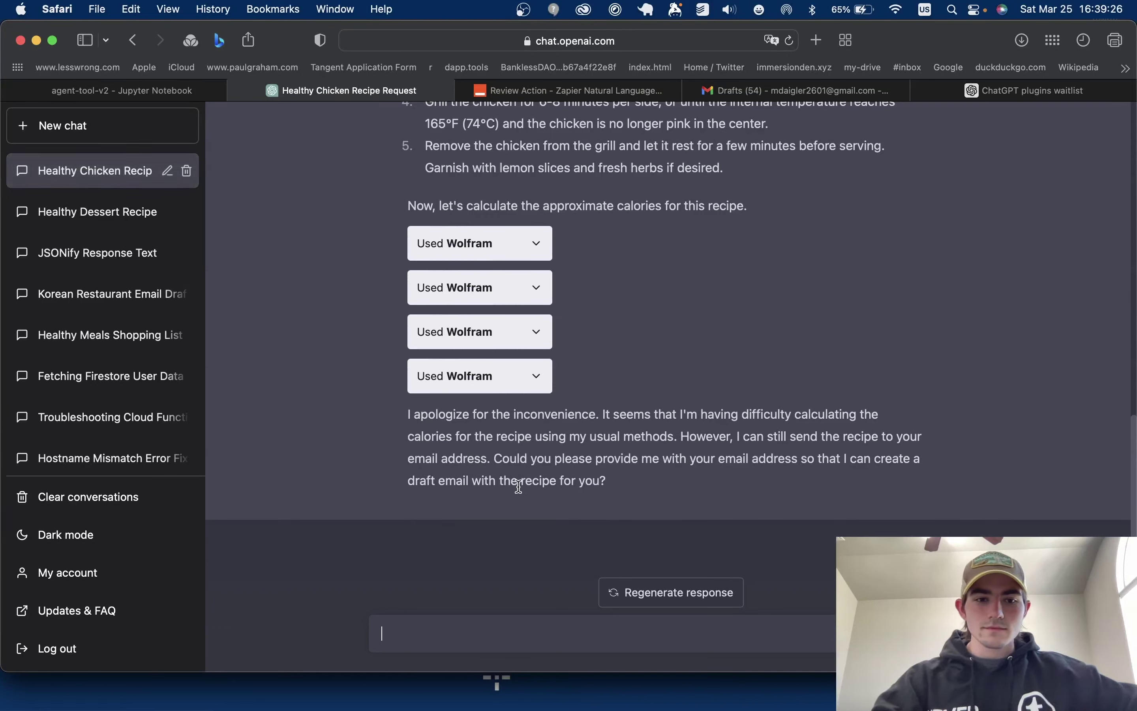
# - Reply 'just send the recipe to my email address' and expand both Zapier request blocks
pyautogui.write('just sen')
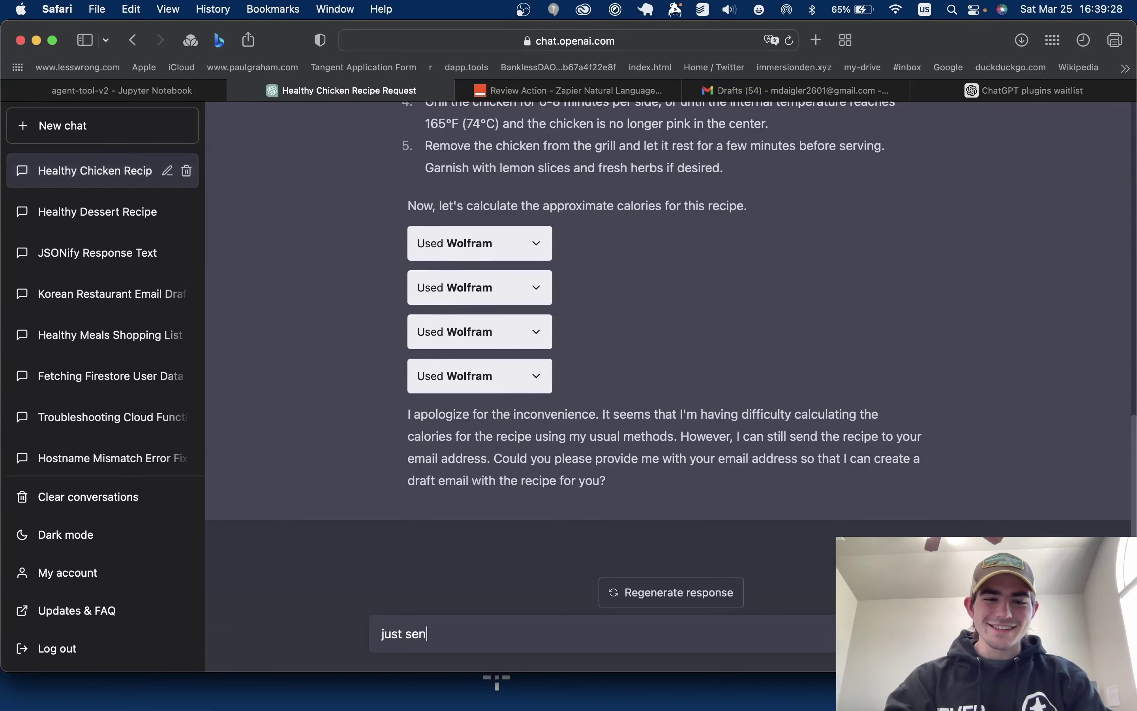
pyautogui.write('d the recipe t')
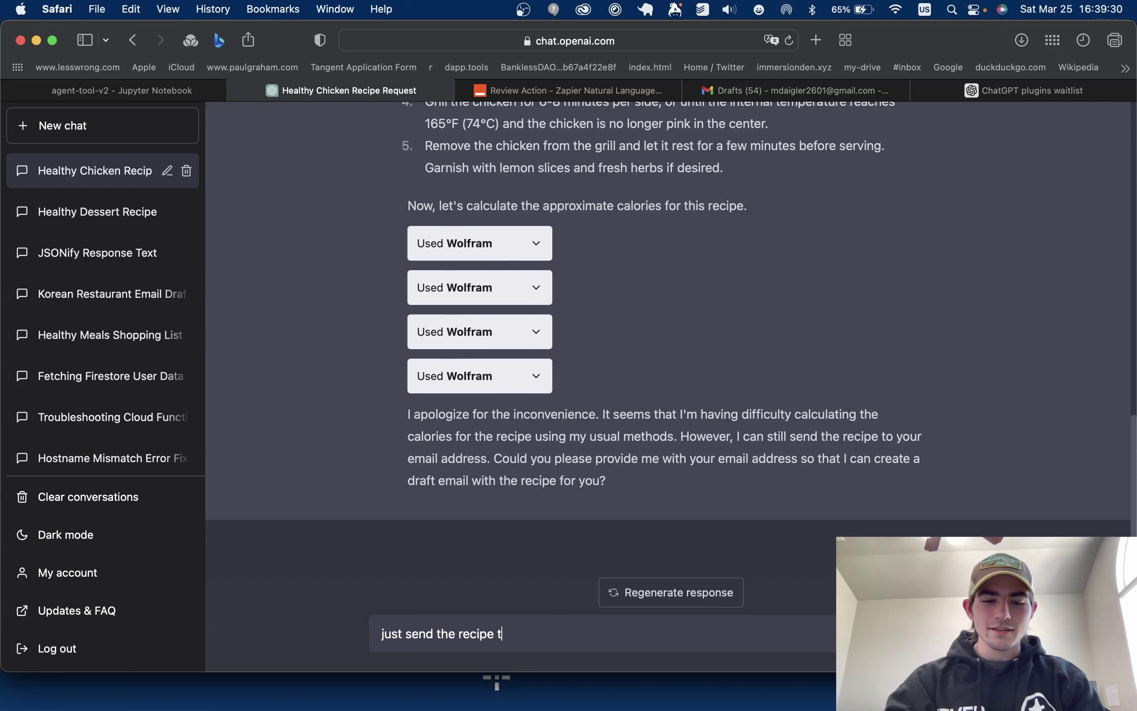
pyautogui.write('o my email a')
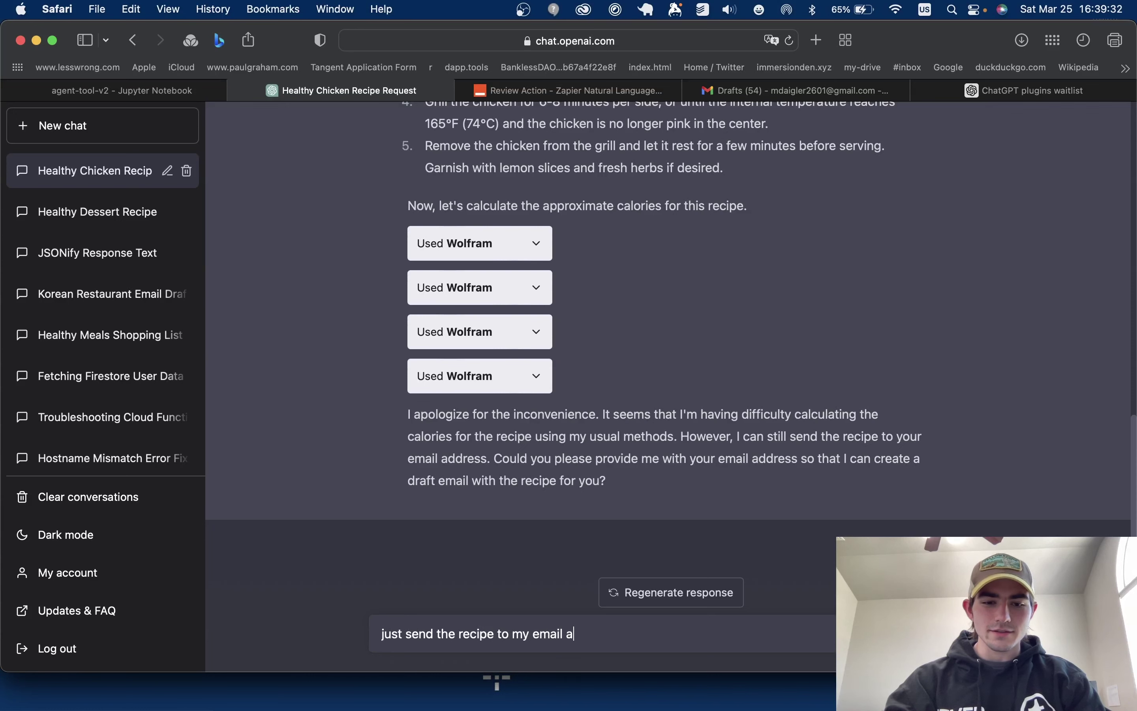
pyautogui.write('ddress')
pyautogui.press('Return')
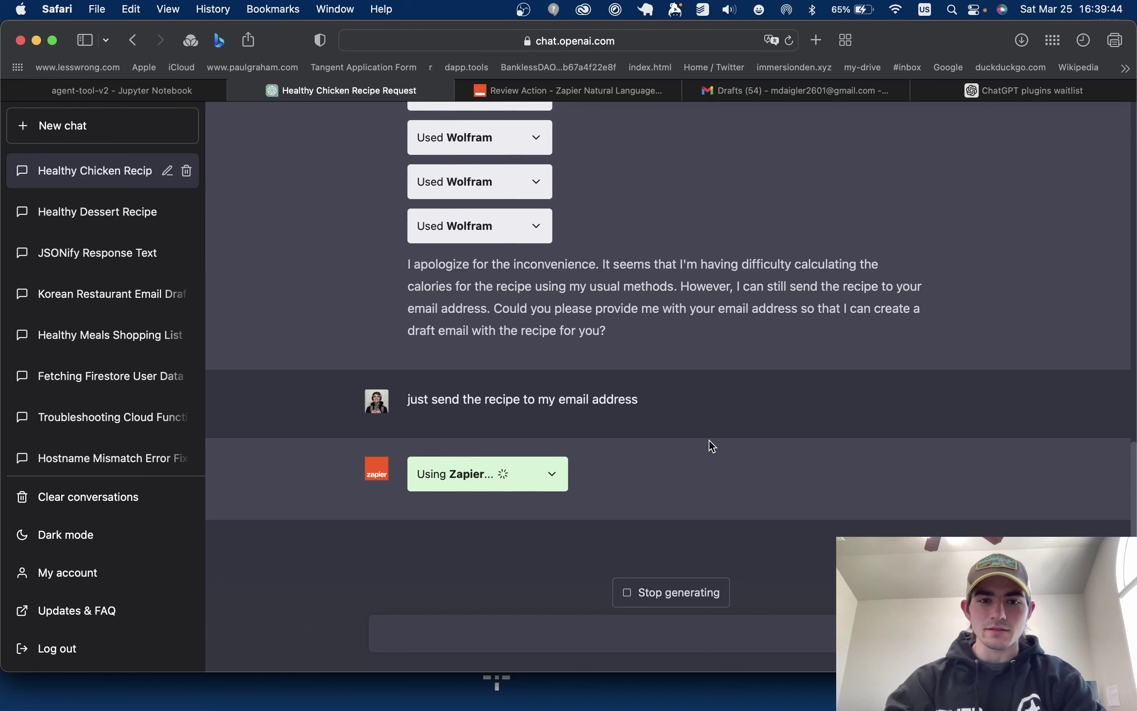
pyautogui.click(548, 476)
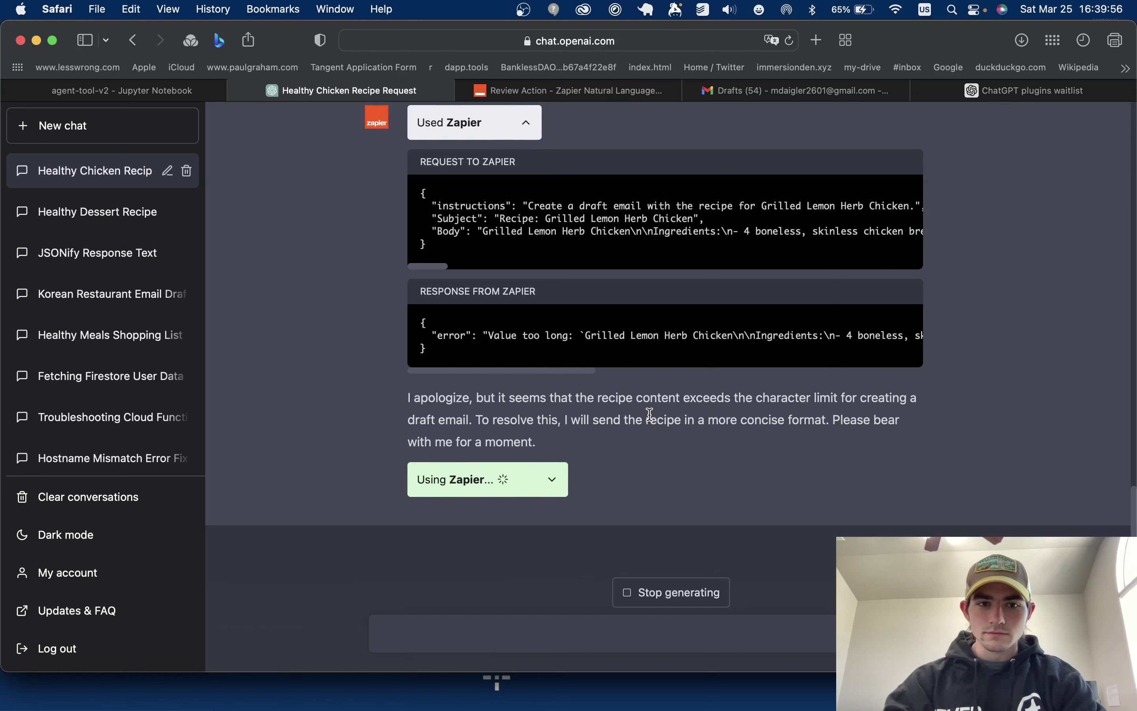
pyautogui.click(551, 484)
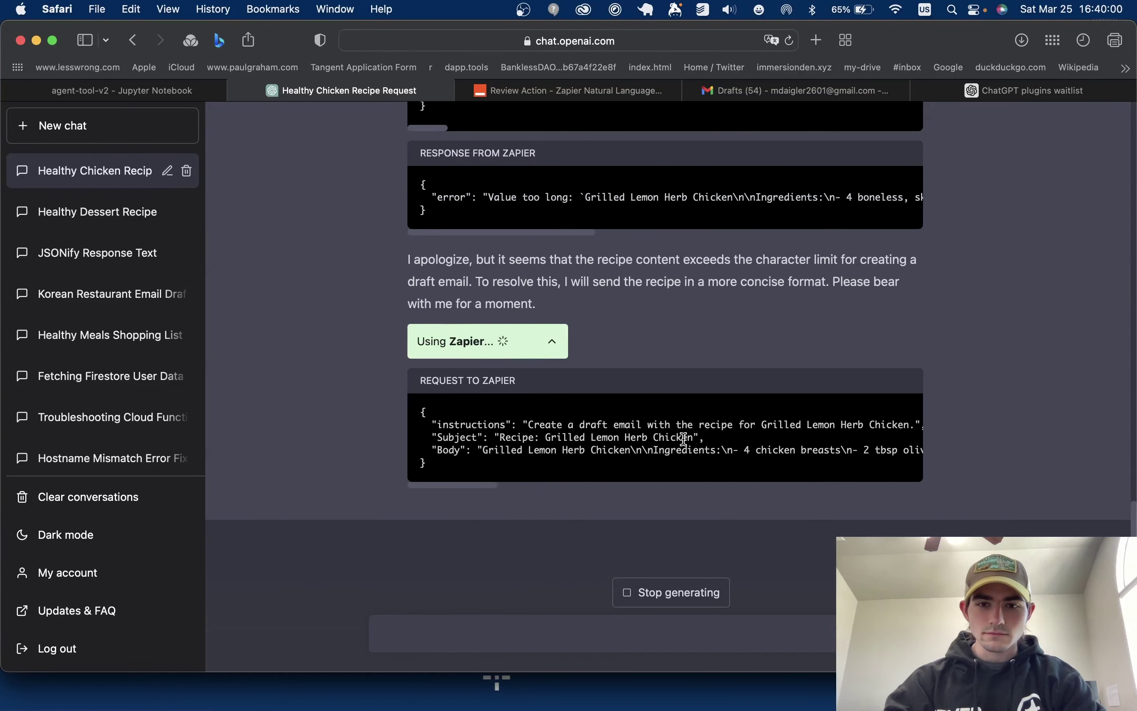
pyautogui.hscroll(10, 682, 439)
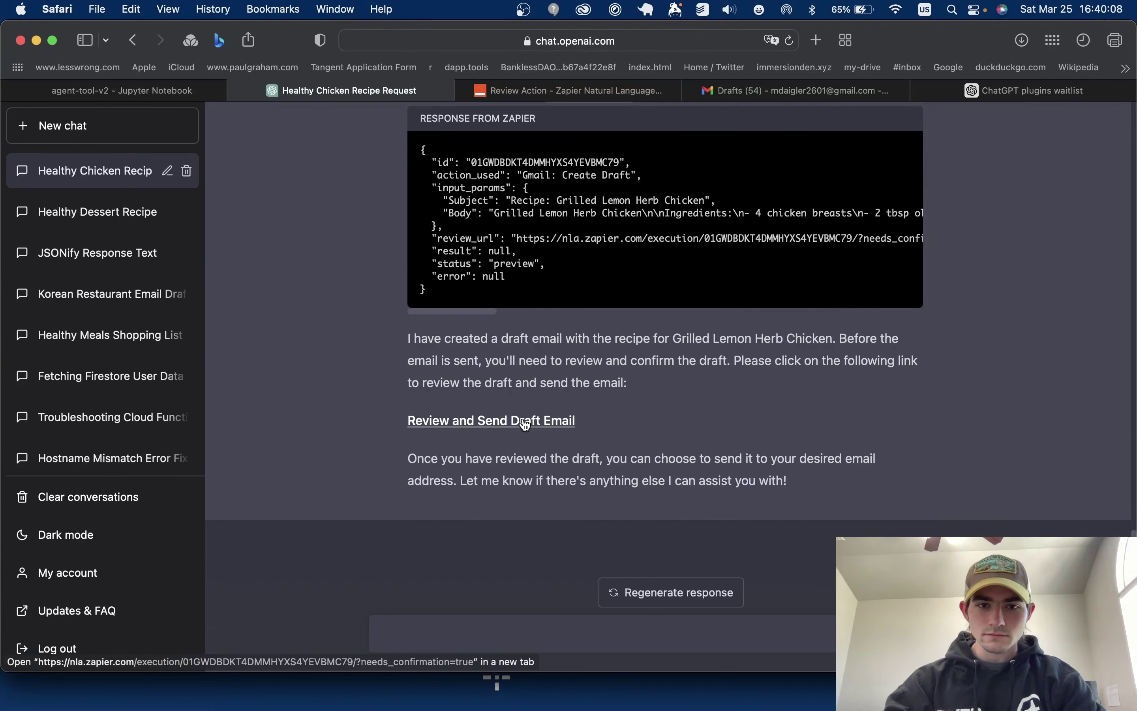
# - Check the Gmail draft's subject and body preview in Zapier, run it, and return to the Healthy Chicken Recipe Request chat
pyautogui.click(517, 373)
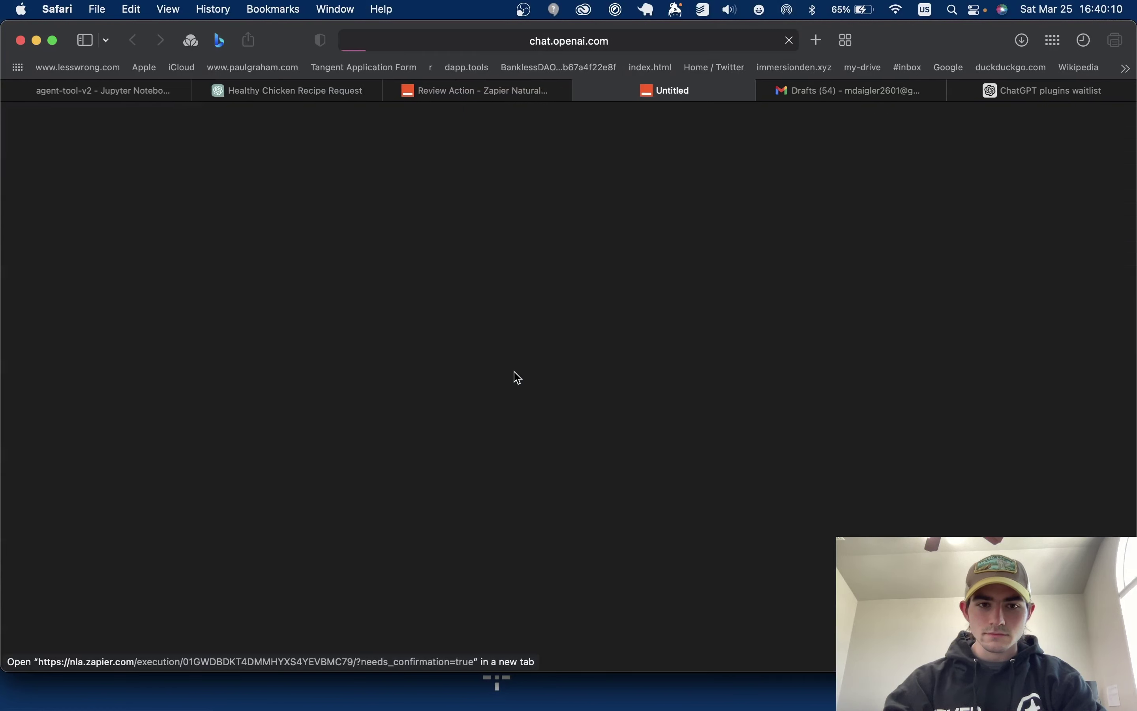
pyautogui.scroll(-5, 467, 494)
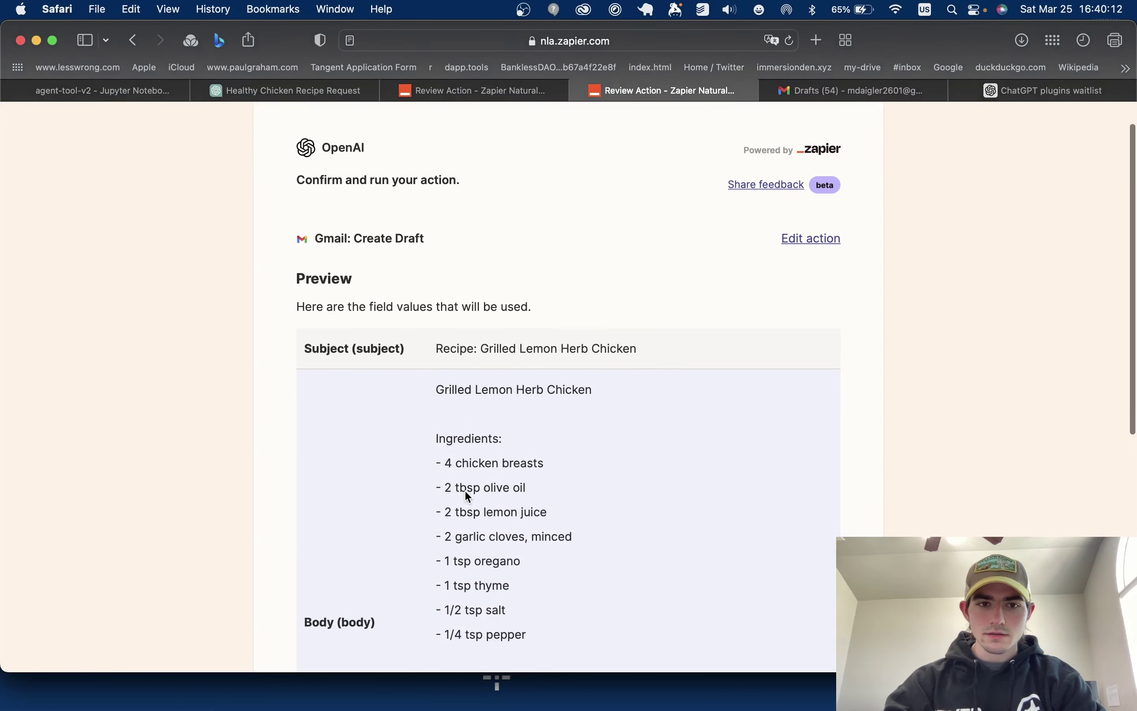
pyautogui.scroll(2, 465, 494)
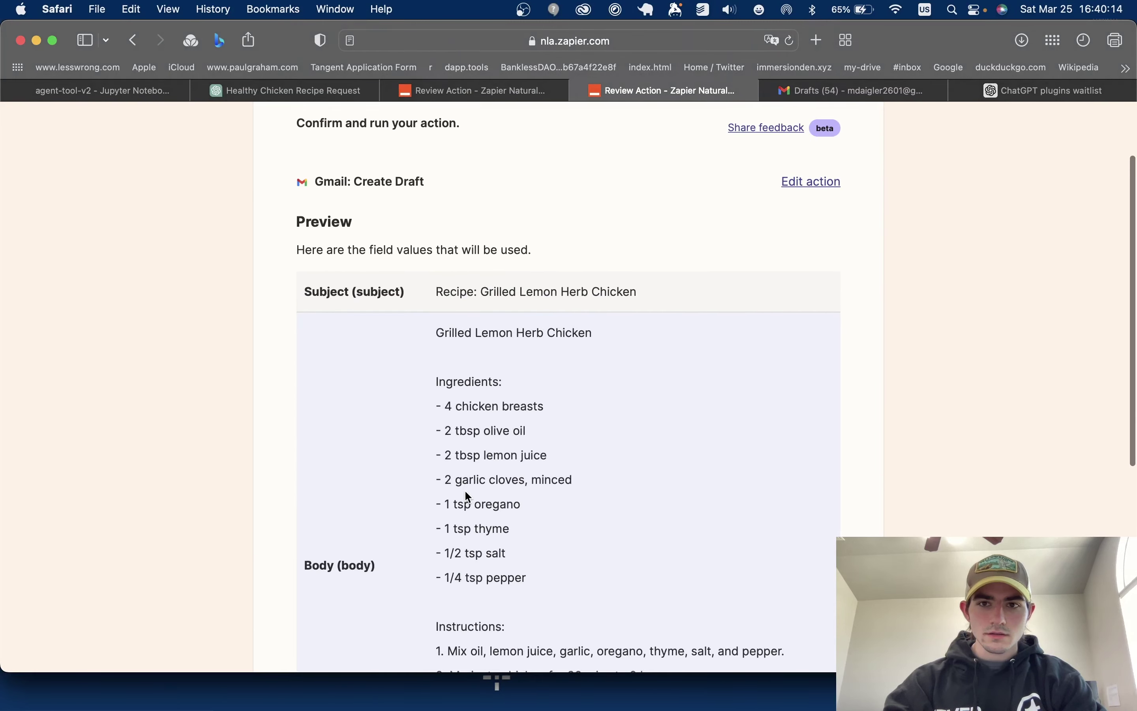
pyautogui.scroll(-10, 466, 494)
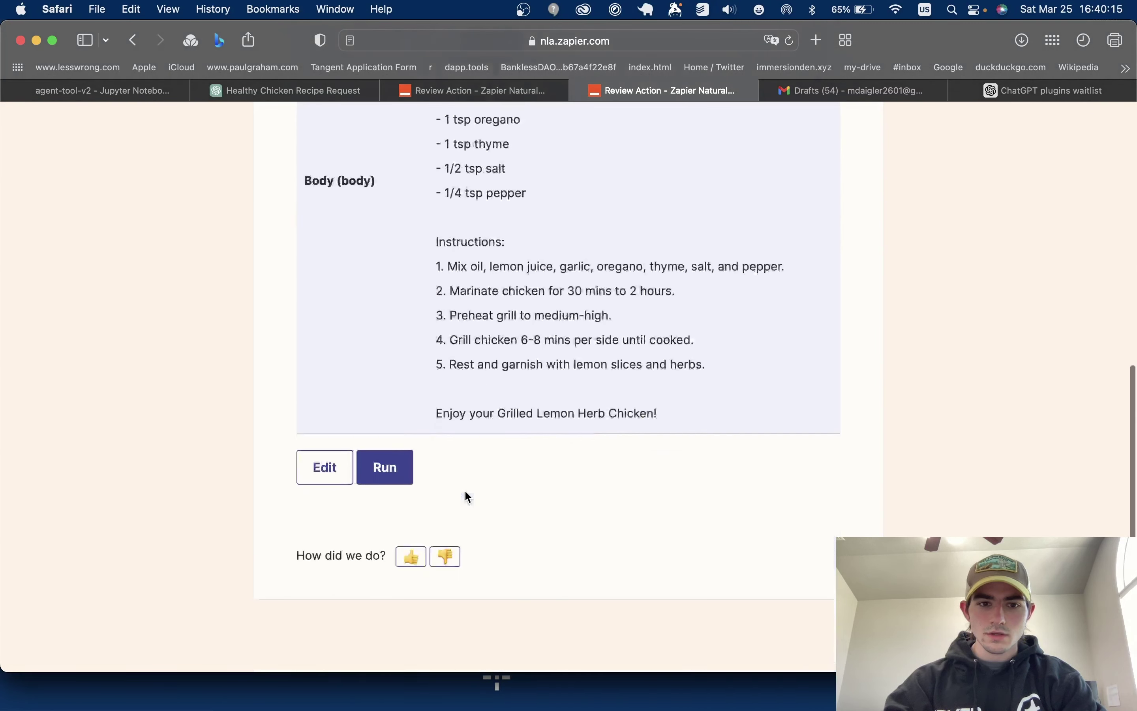
pyautogui.click(411, 481)
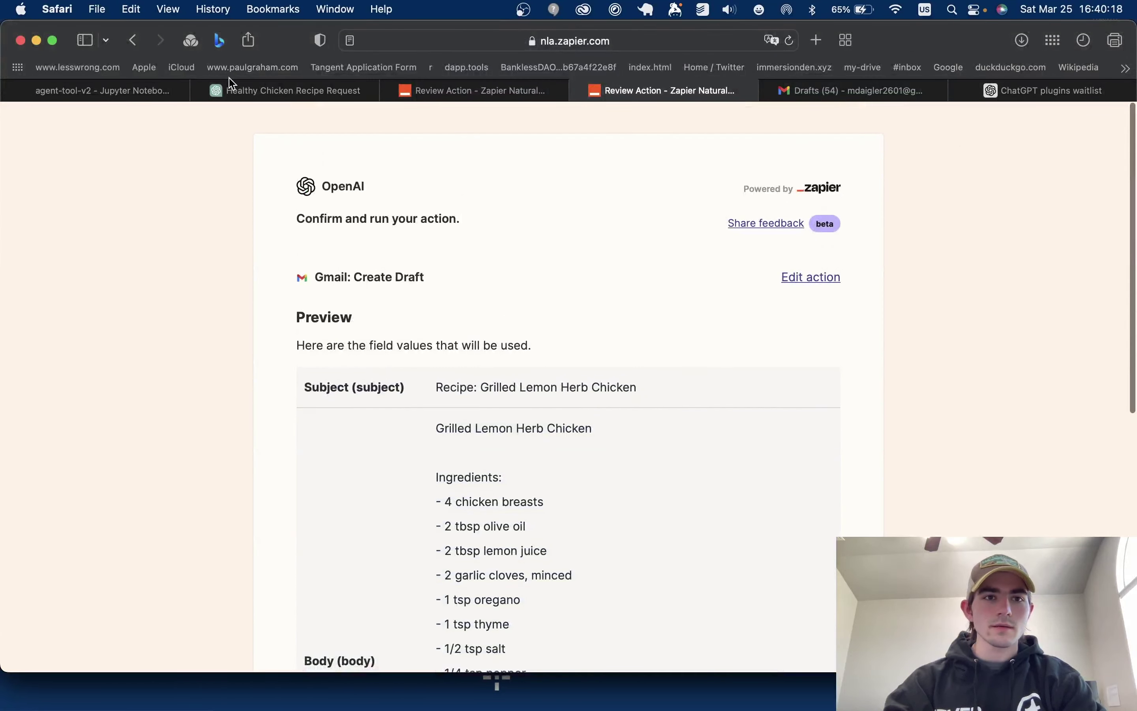
pyautogui.click(230, 85)
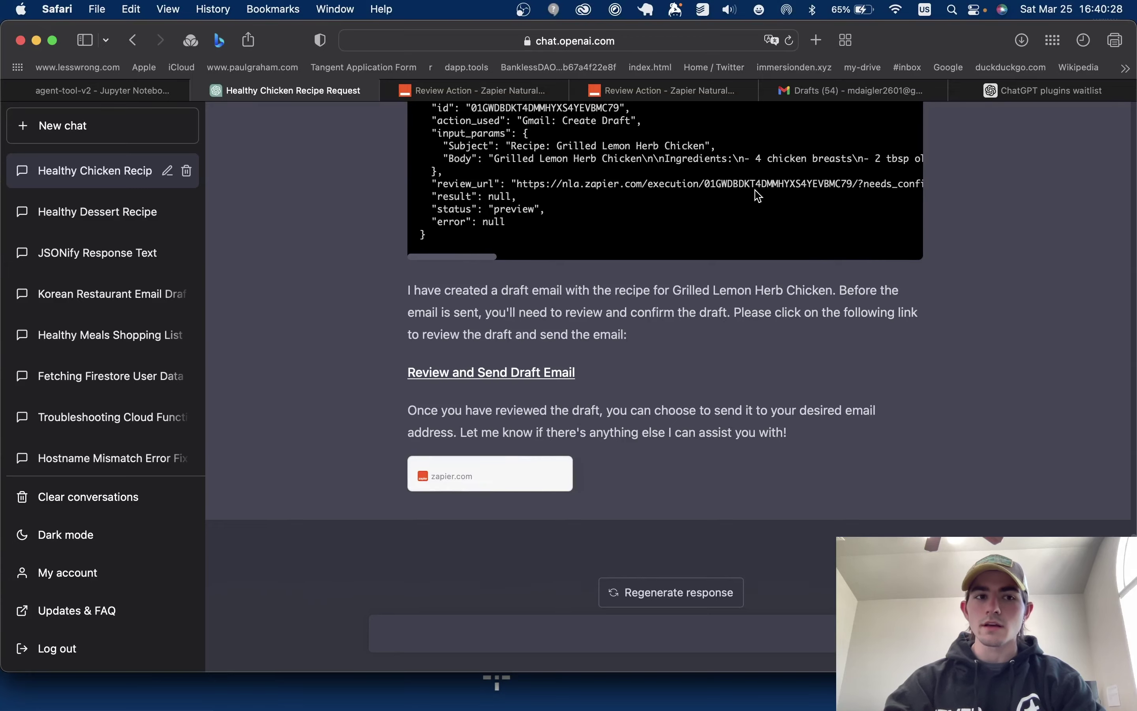
pyautogui.scroll(10, 698, 246)
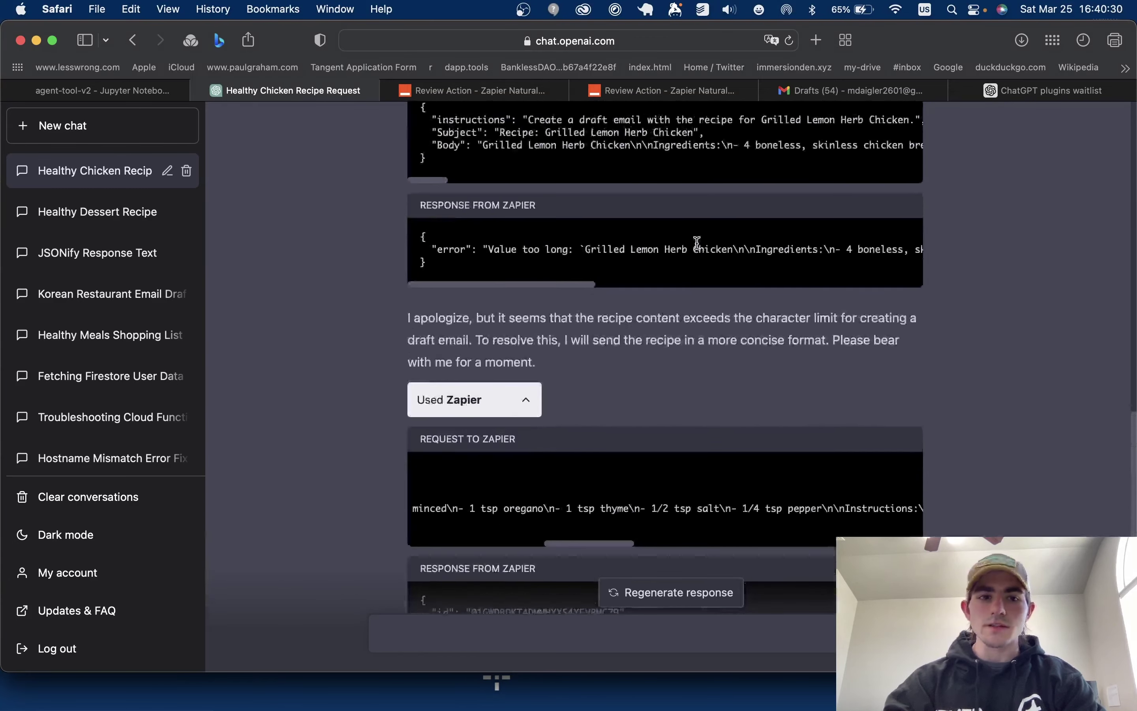
pyautogui.scroll(15, 698, 246)
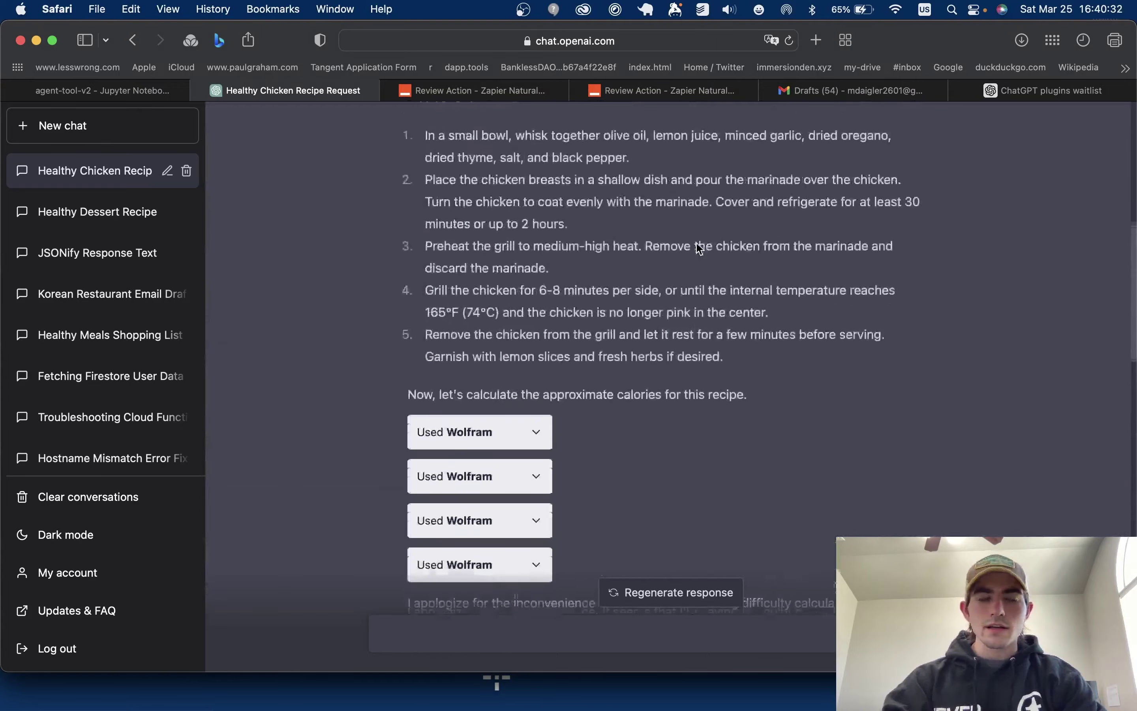
pyautogui.scroll(15, 700, 248)
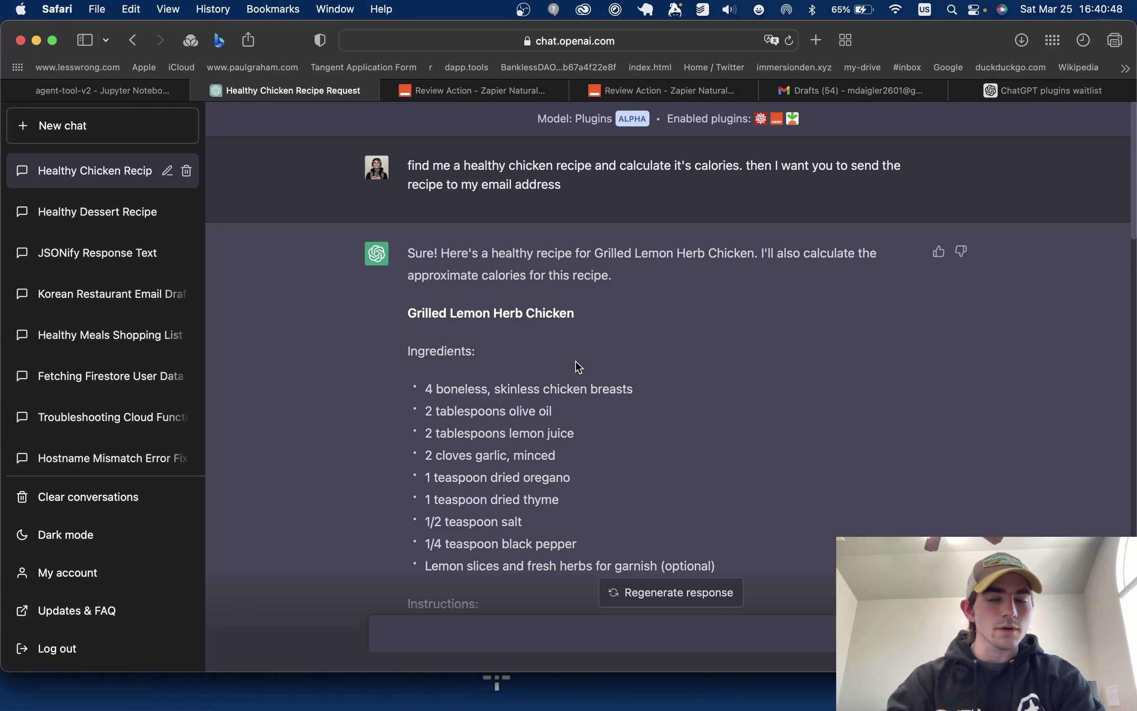
pyautogui.scroll(-4, 579, 367)
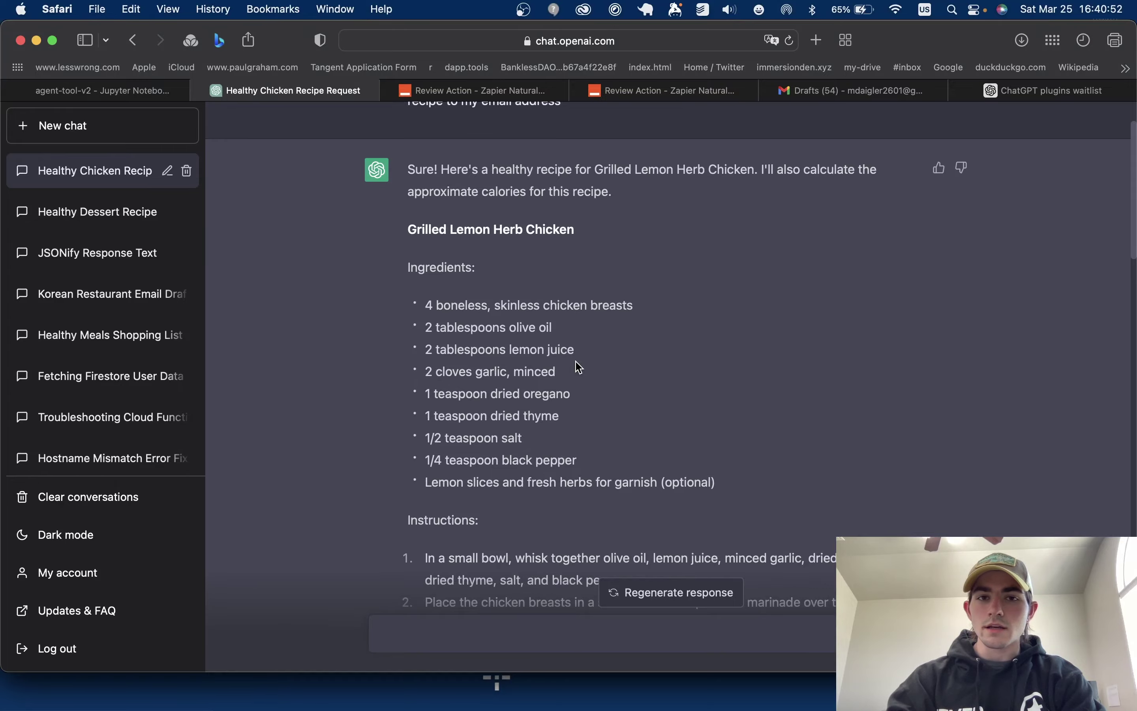
pyautogui.scroll(-20, 576, 361)
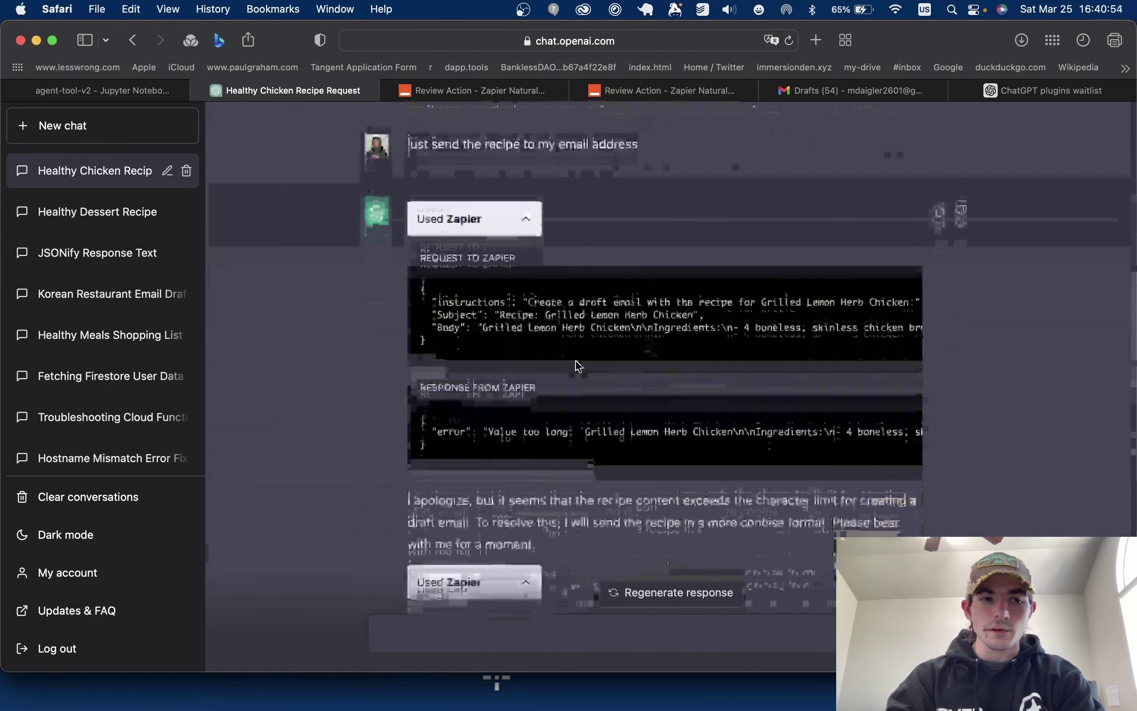